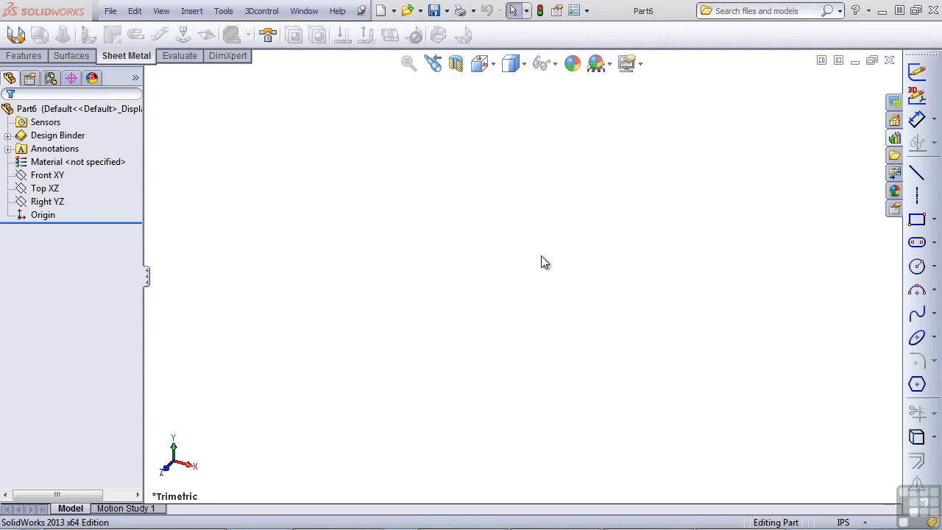
# Sketch a circle about 7.36 in in diameter on the Top XZ plane, centred on the origin.
pyautogui.click(42, 188)
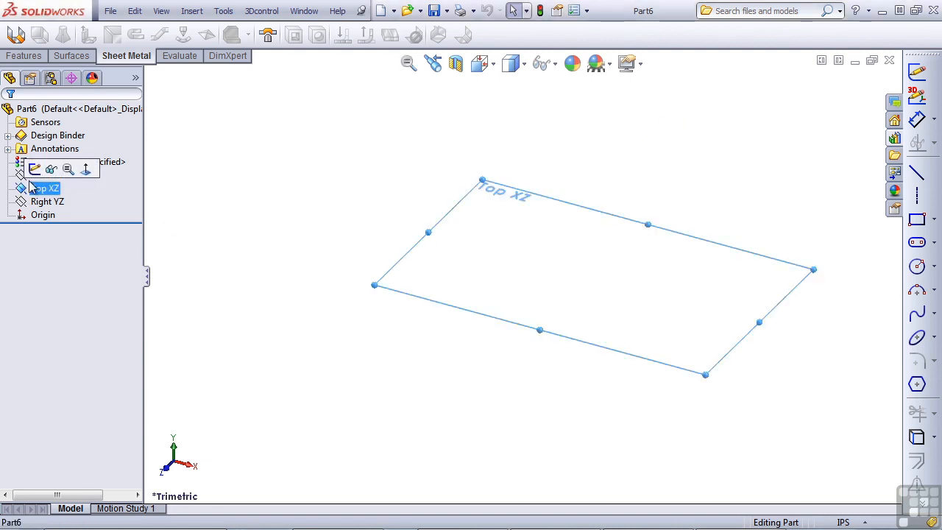
pyautogui.click(35, 170)
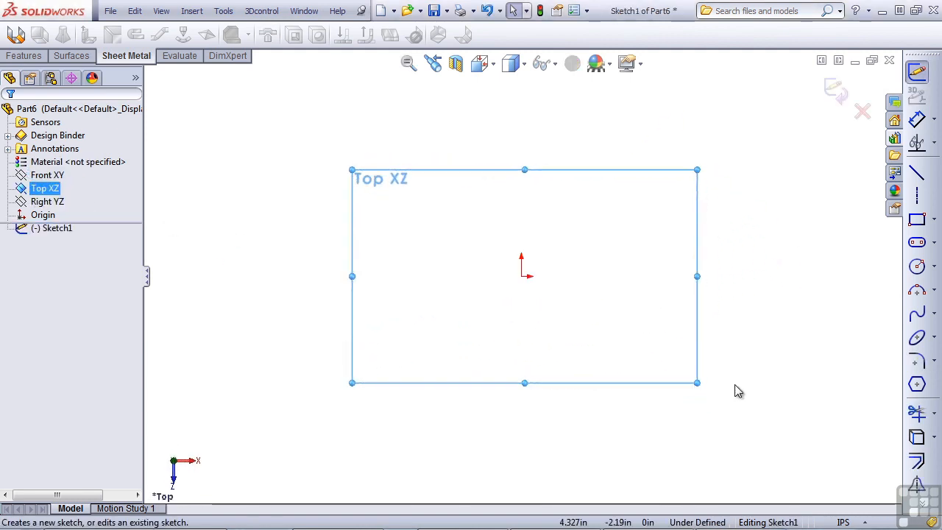
pyautogui.click(925, 273)
pyautogui.click(524, 276)
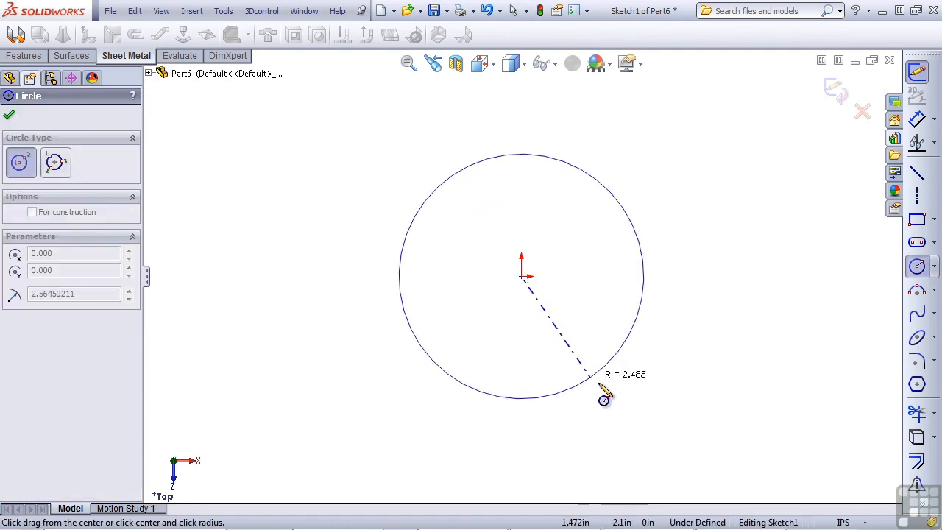
pyautogui.click(657, 397)
# Dimension the circle's diameter to 12 in and finish the sketch.
pyautogui.click(917, 119)
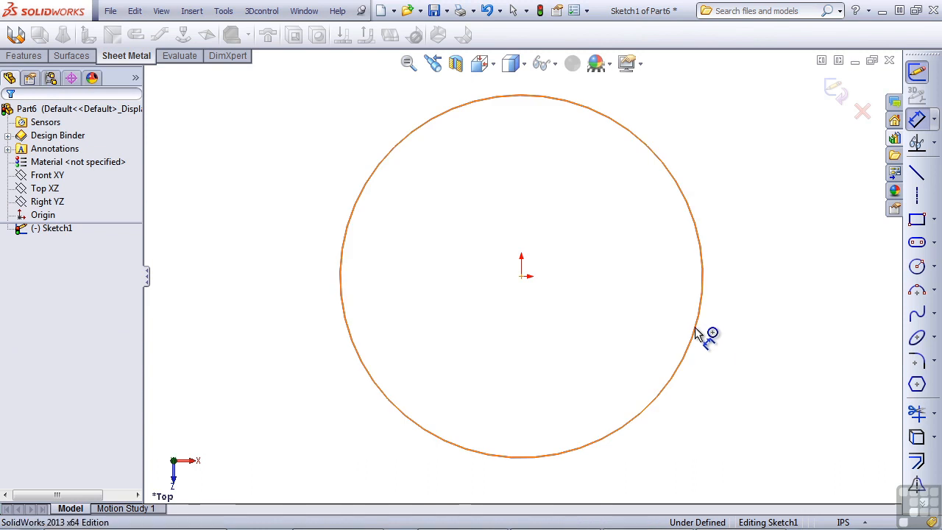
pyautogui.click(697, 335)
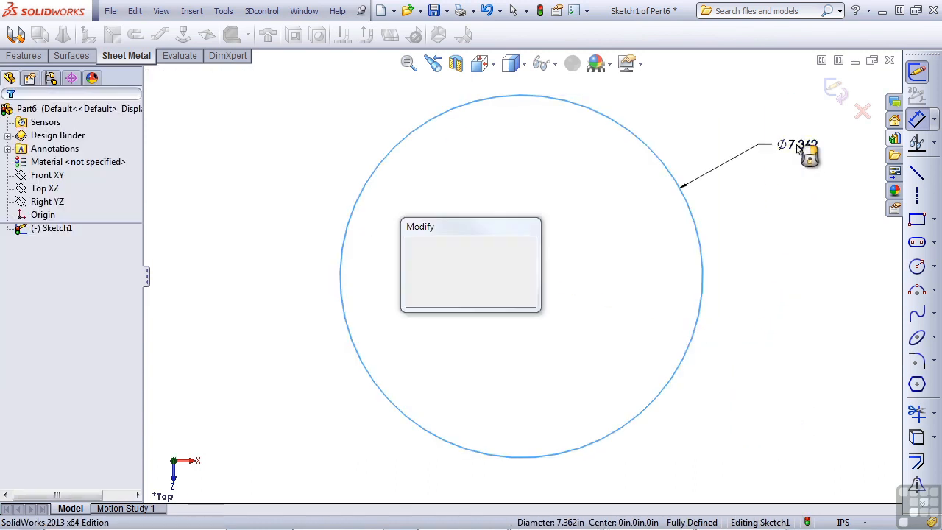
pyautogui.click(802, 147)
pyautogui.write('12')
pyautogui.press('Return')
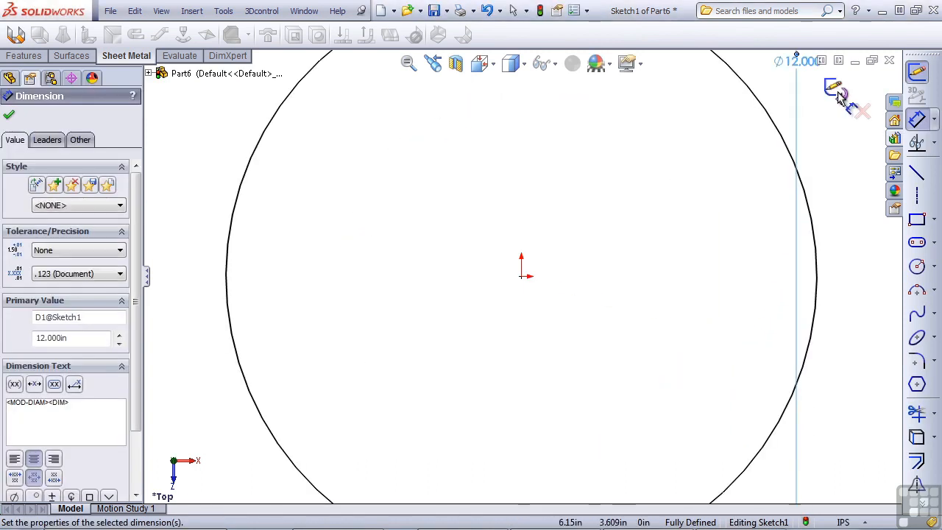
pyautogui.click(836, 95)
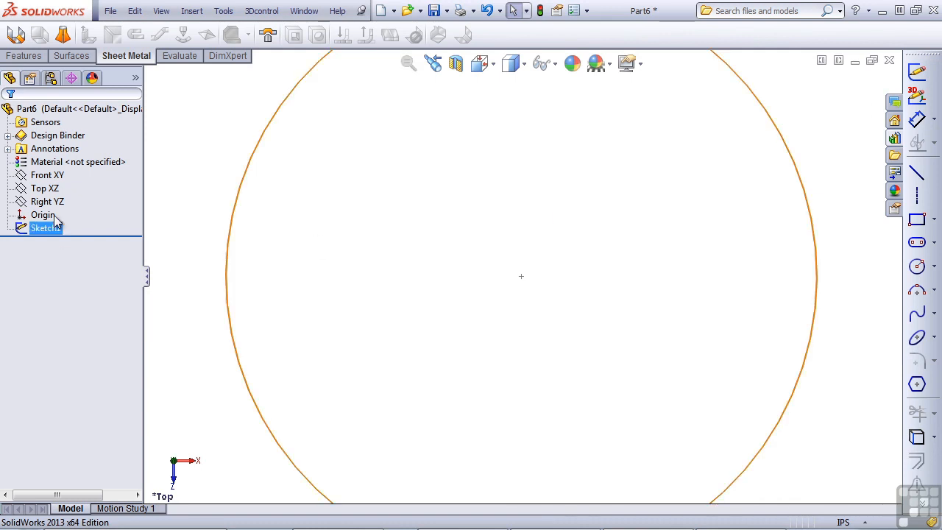
# In a new sketch on the Top XZ plane, draw a larger circle about 8.26 in in radius, centred on the origin.
pyautogui.click(44, 188)
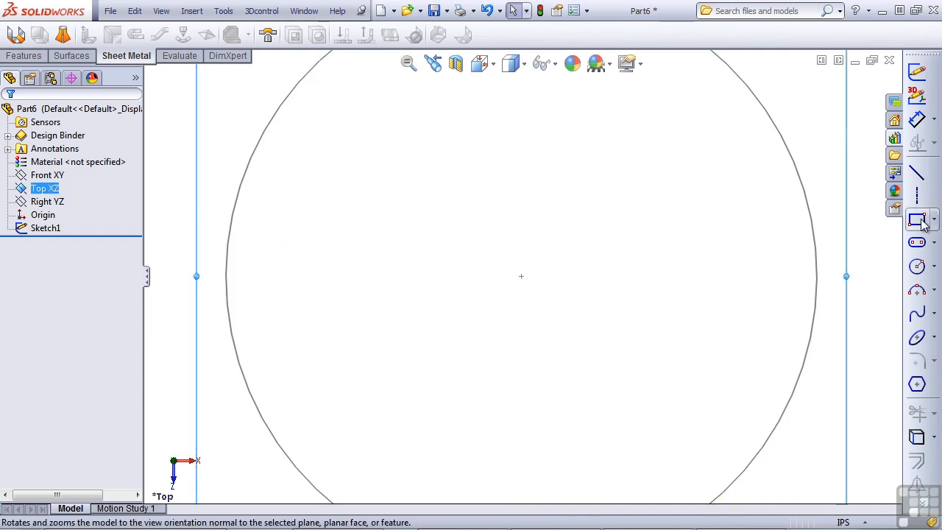
pyautogui.click(917, 266)
pyautogui.click(522, 277)
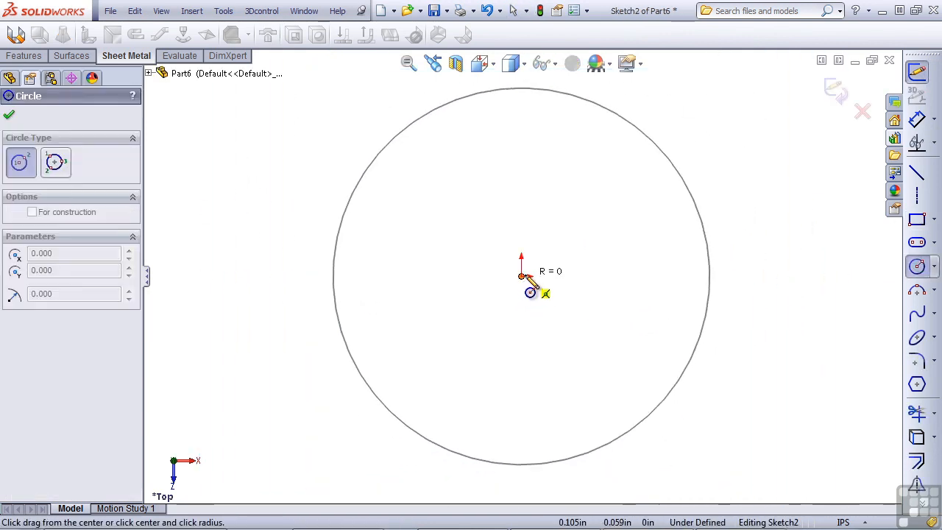
pyautogui.click(756, 386)
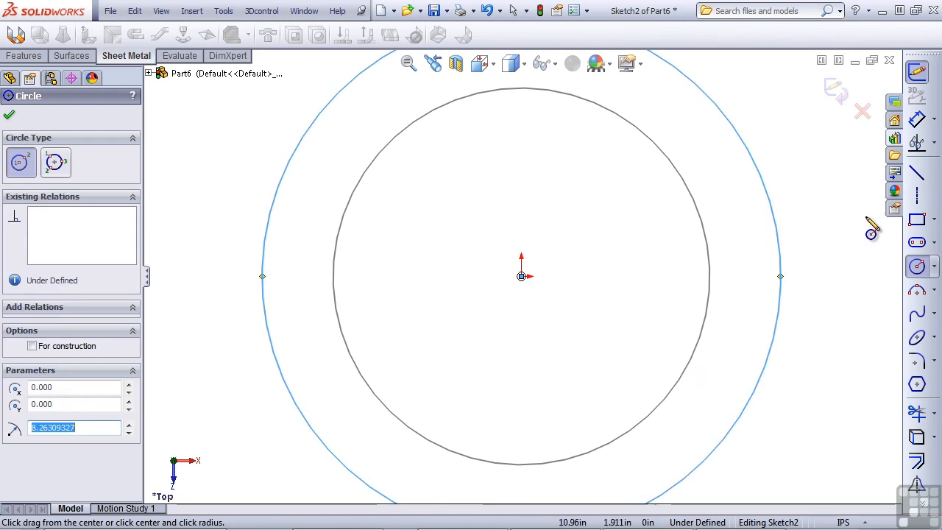
# Dimension the outer circle's diameter to 16 in and finish the sketch.
pyautogui.click(917, 119)
pyautogui.click(782, 285)
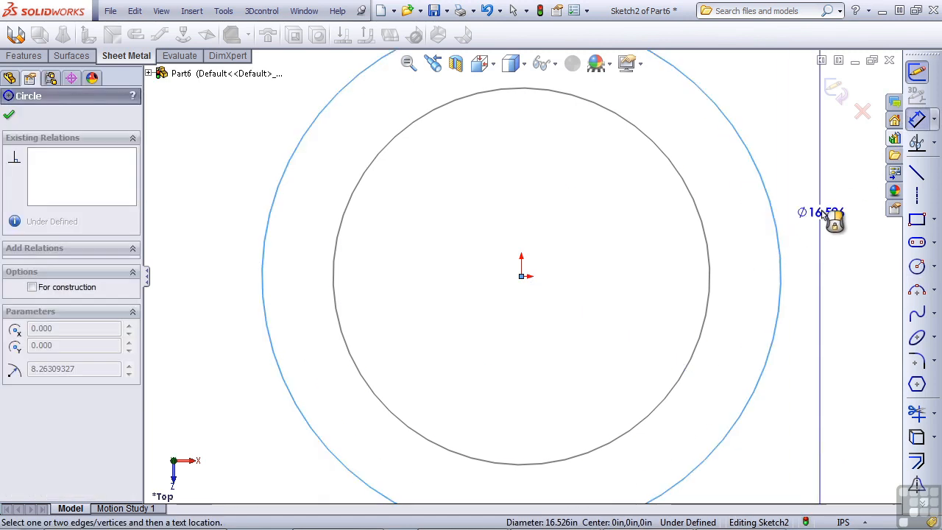
pyautogui.click(736, 427)
pyautogui.write('16')
pyautogui.press('Return')
pyautogui.click(834, 95)
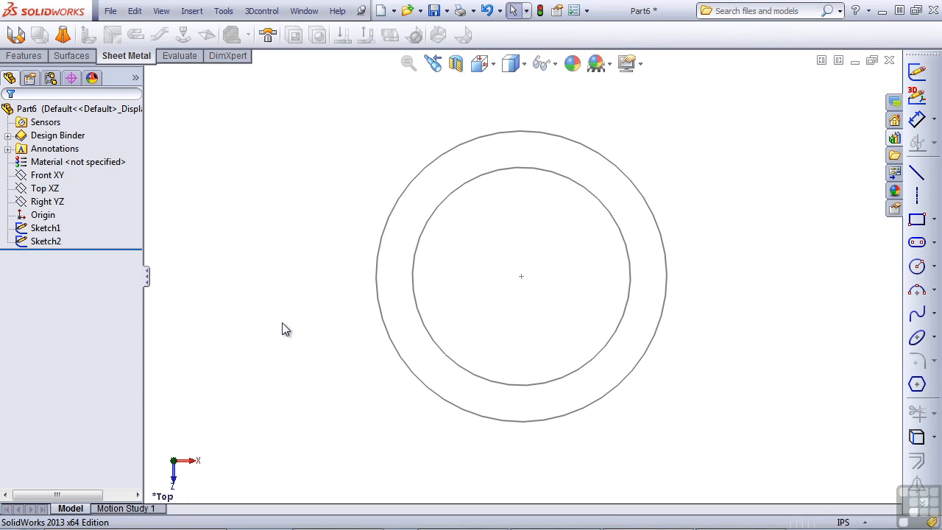
# Create a clockwise helix from the inner 12 in circle with an 18 in constant pitch, 0.5 revolutions and a 0° start angle.
pyautogui.click(26, 58)
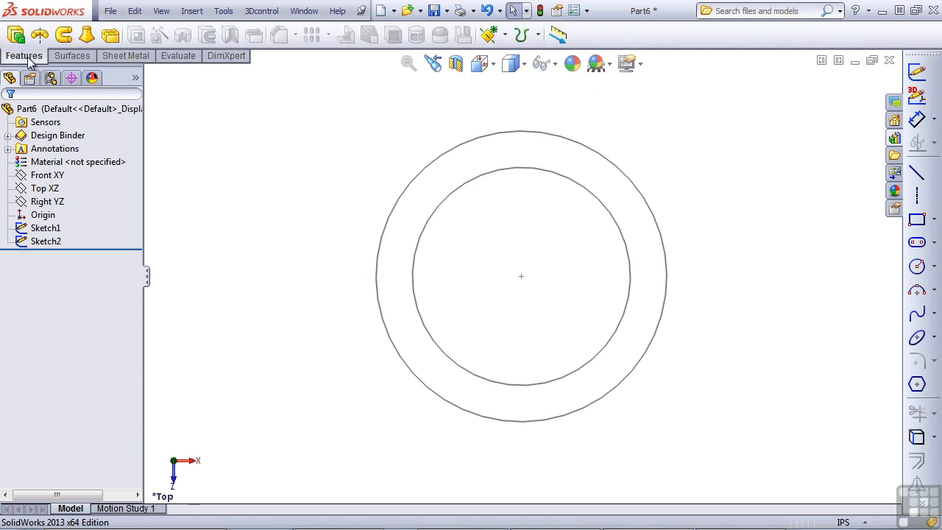
pyautogui.click(538, 37)
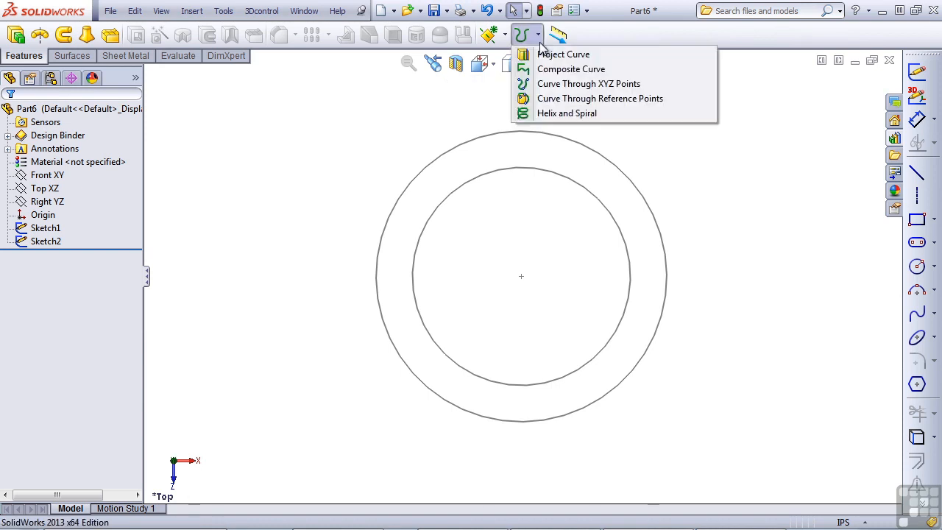
pyautogui.click(562, 118)
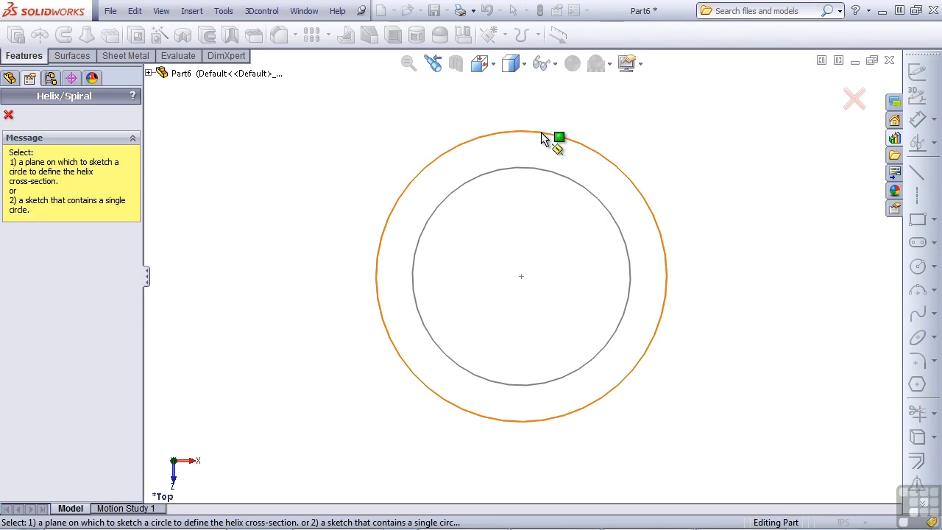
pyautogui.click(530, 169)
pyautogui.moveTo(91, 240); pyautogui.dragTo(28, 239)
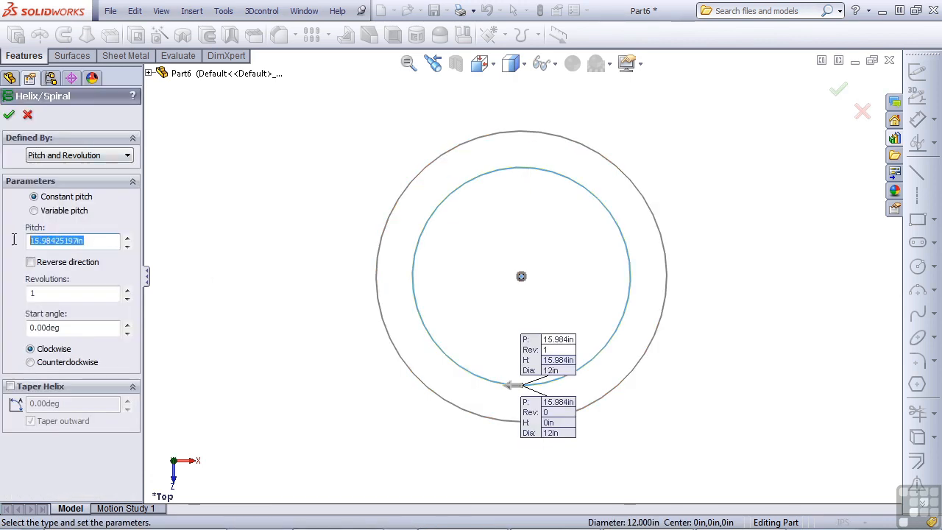
pyautogui.write('18')
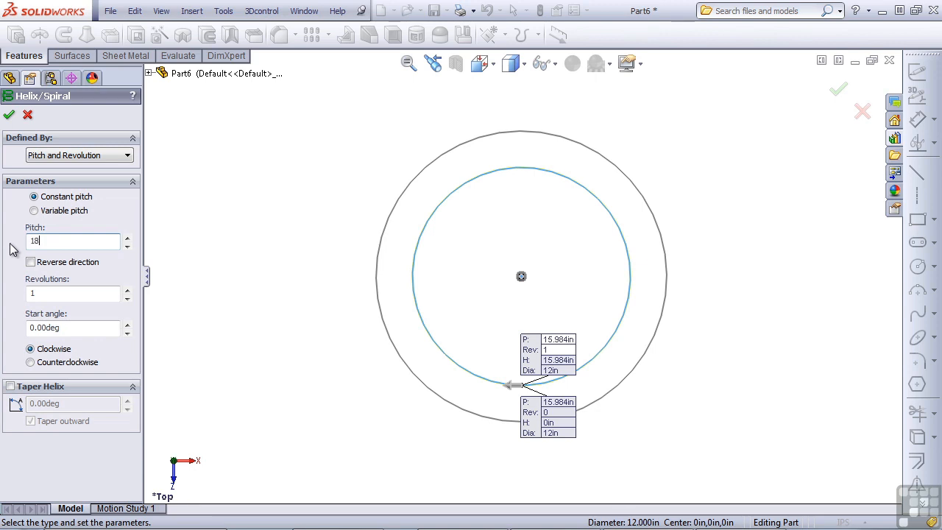
pyautogui.click(46, 293)
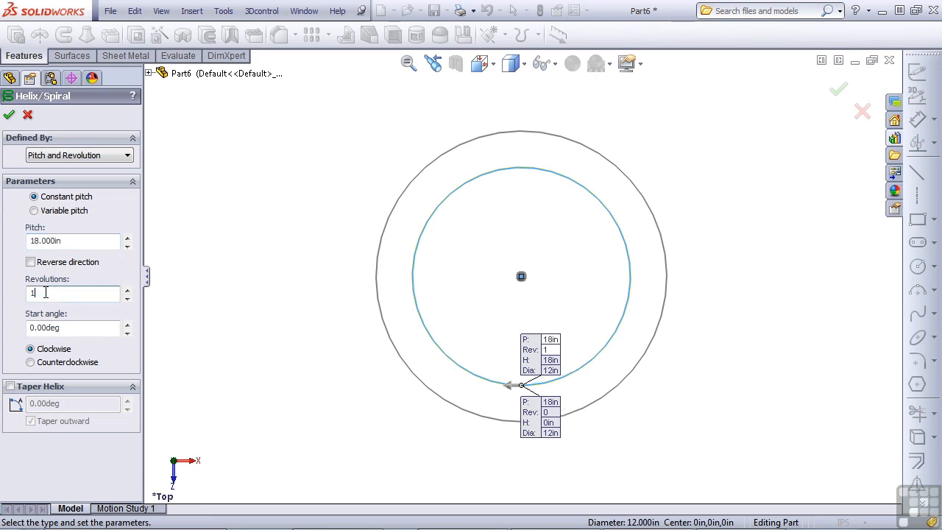
pyautogui.write('0.5')
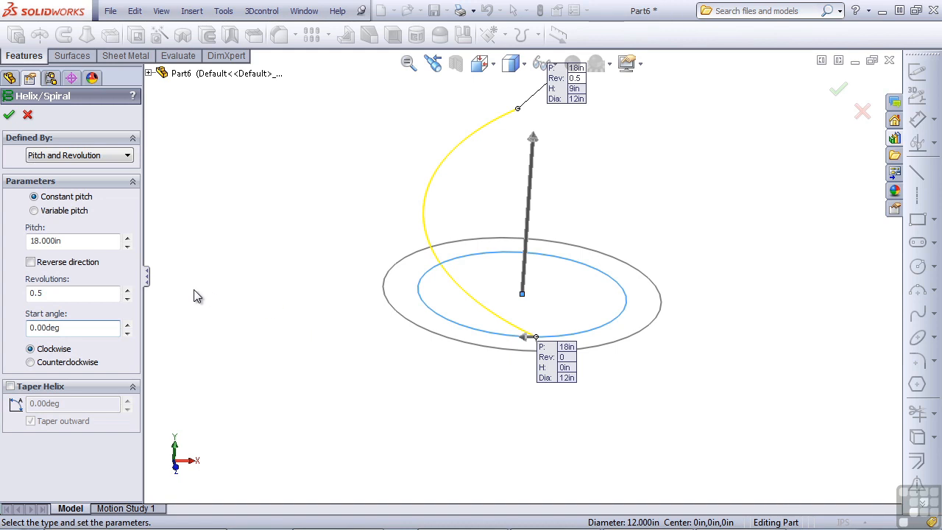
pyautogui.click(9, 115)
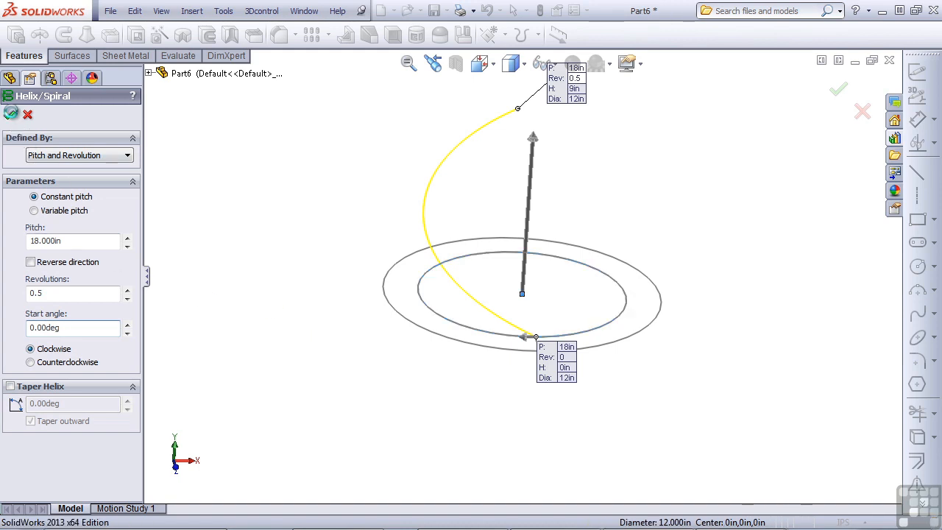
pyautogui.click(210, 242)
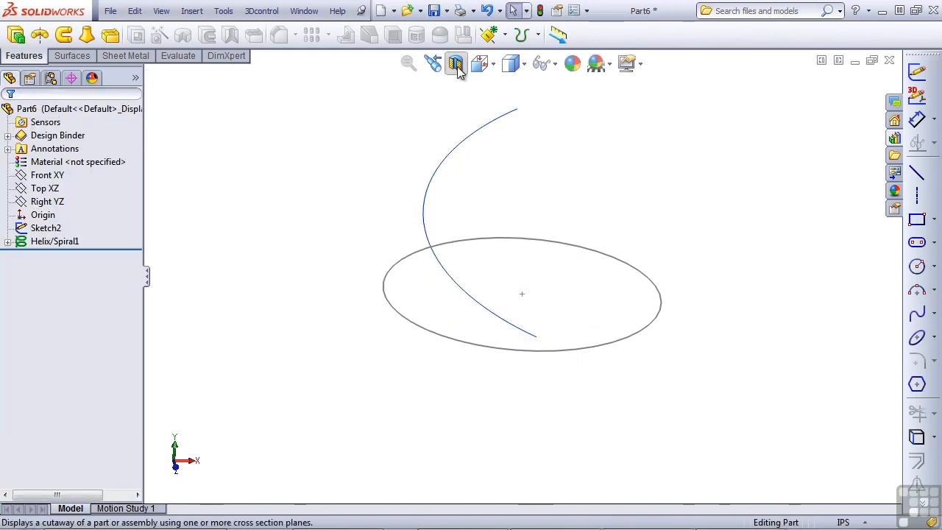
# Create a second clockwise helix from the 16 in circle with an 18 in pitch and 0.5 revolutions.
pyautogui.click(539, 35)
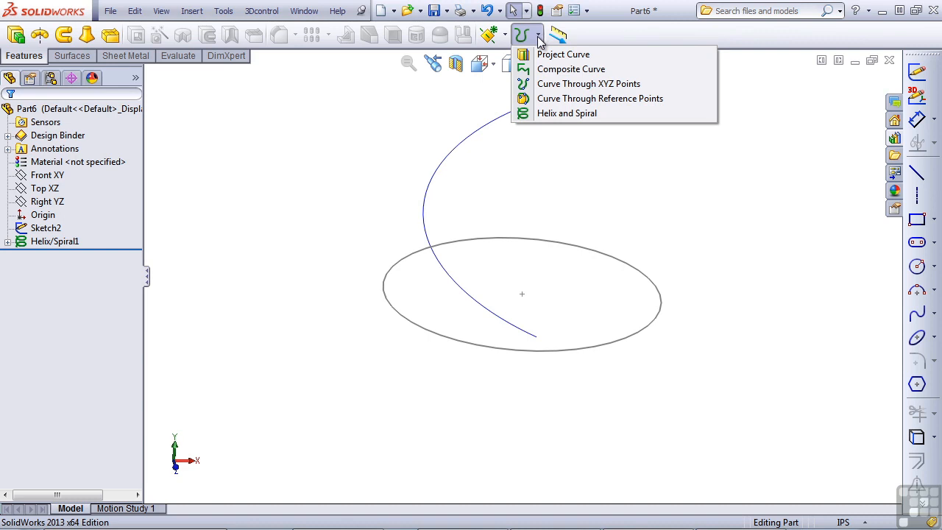
pyautogui.click(544, 113)
pyautogui.click(530, 237)
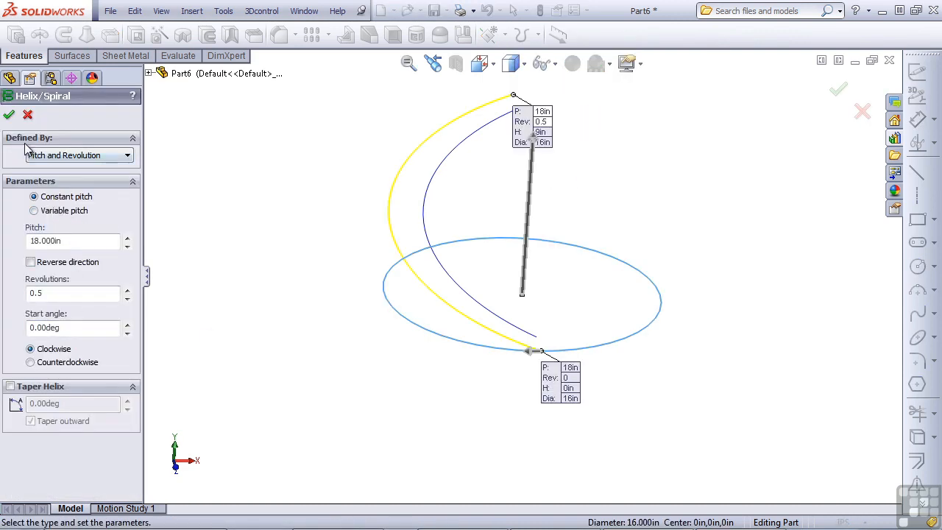
pyautogui.click(8, 115)
pyautogui.click(225, 191)
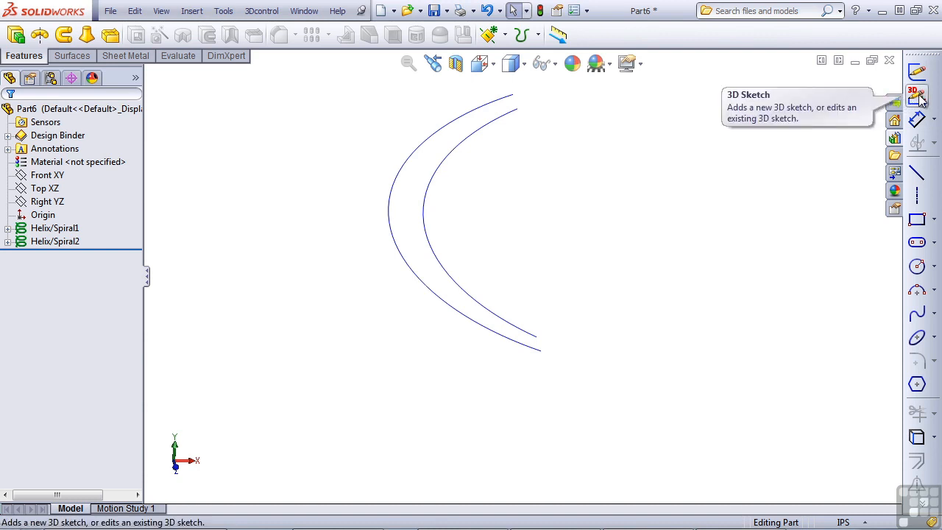
# Convert the inner helix into a sketch curve in a new 3D sketch and finish that sketch.
pyautogui.click(192, 10)
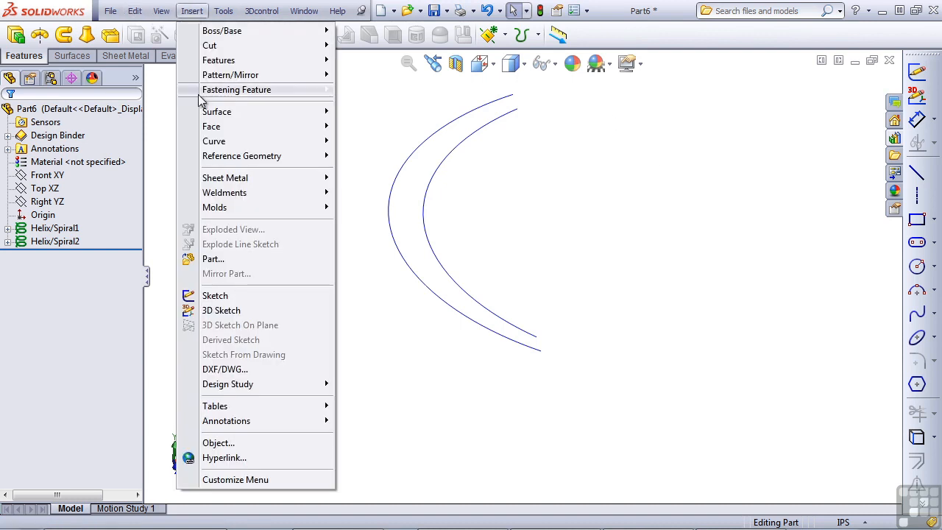
pyautogui.click(208, 311)
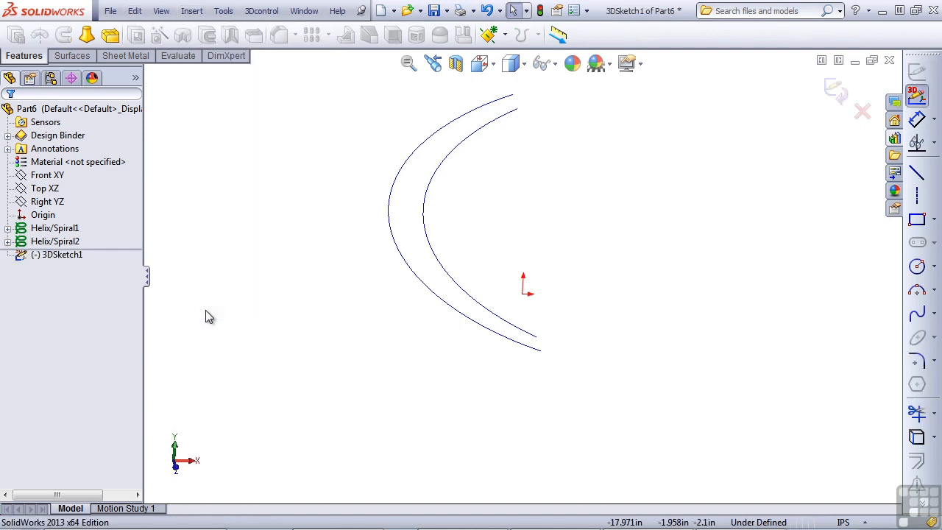
pyautogui.click(426, 237)
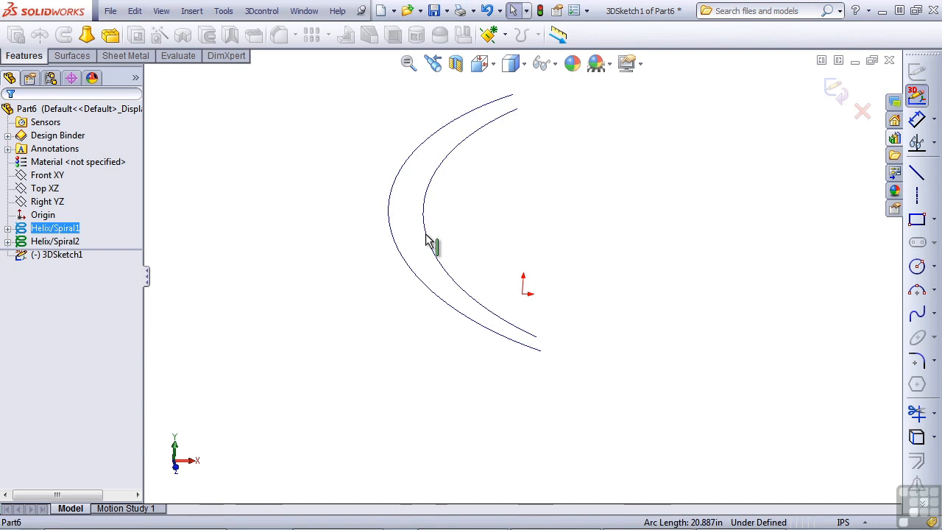
pyautogui.click(926, 440)
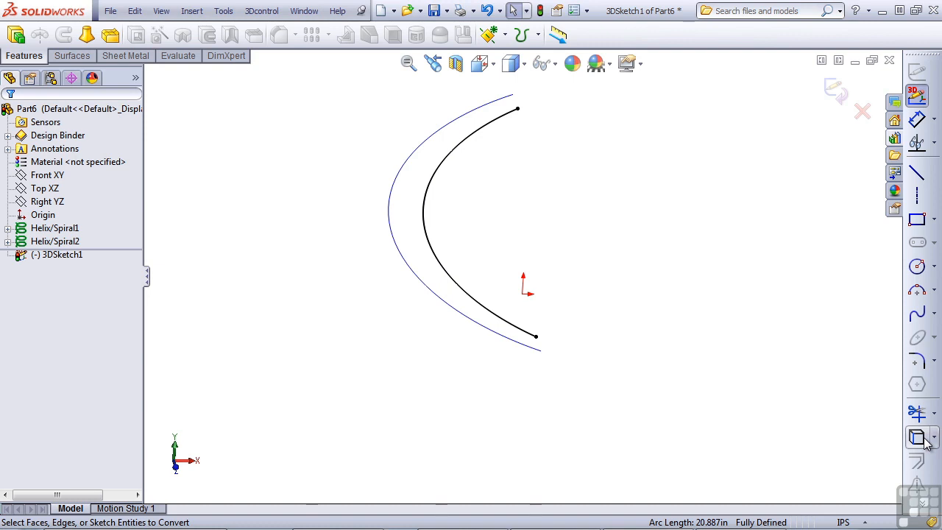
pyautogui.click(832, 89)
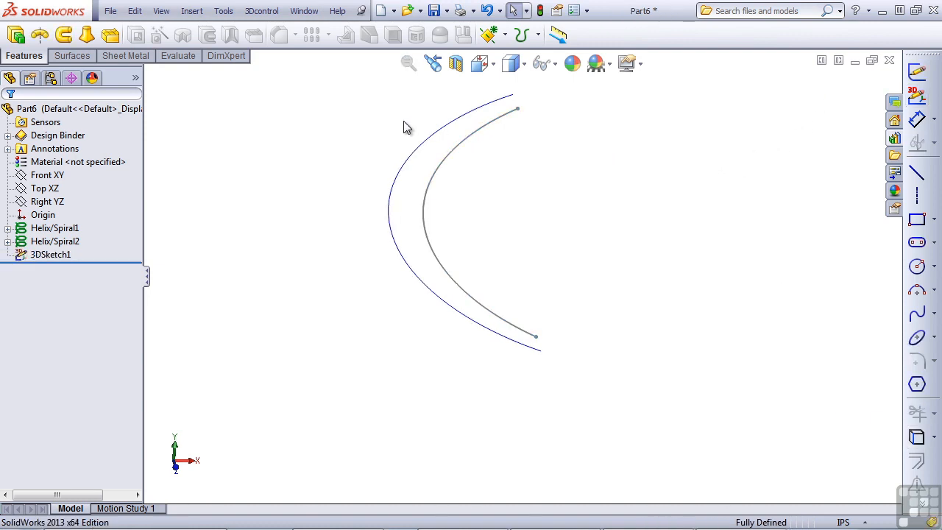
# Convert the outer helix into a sketch curve in a second, separate 3D sketch and finish that sketch.
pyautogui.click(916, 94)
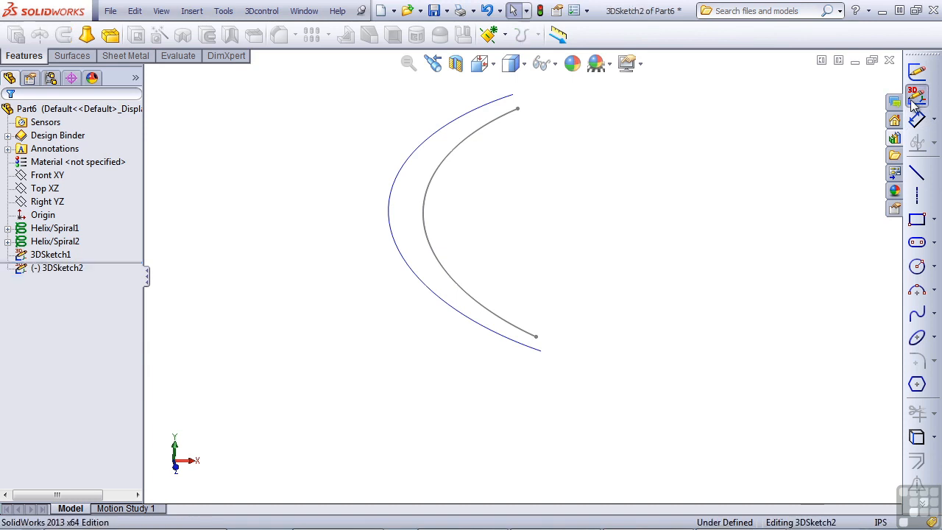
pyautogui.click(396, 184)
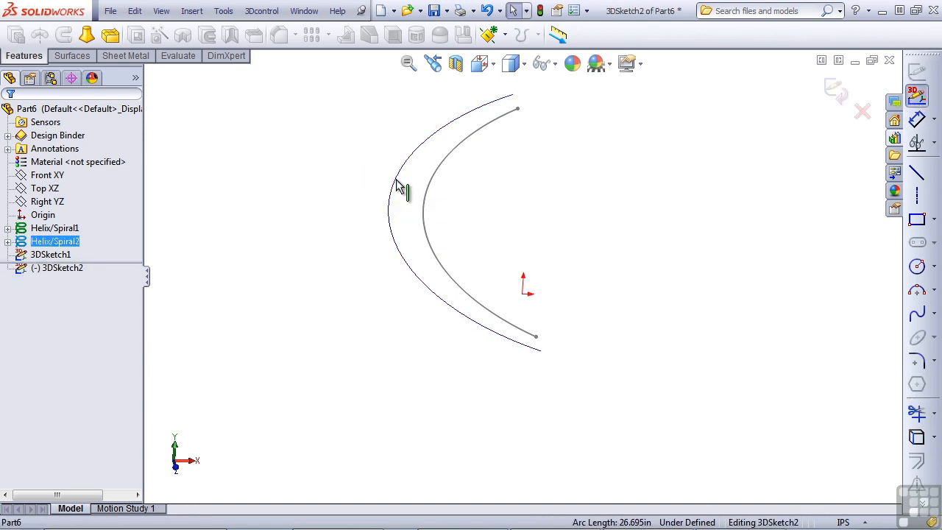
pyautogui.click(916, 437)
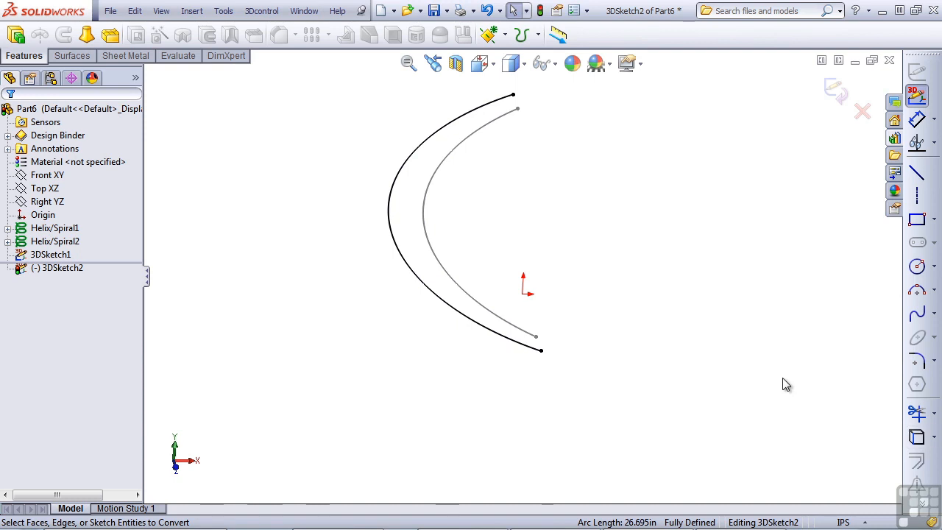
pyautogui.click(916, 94)
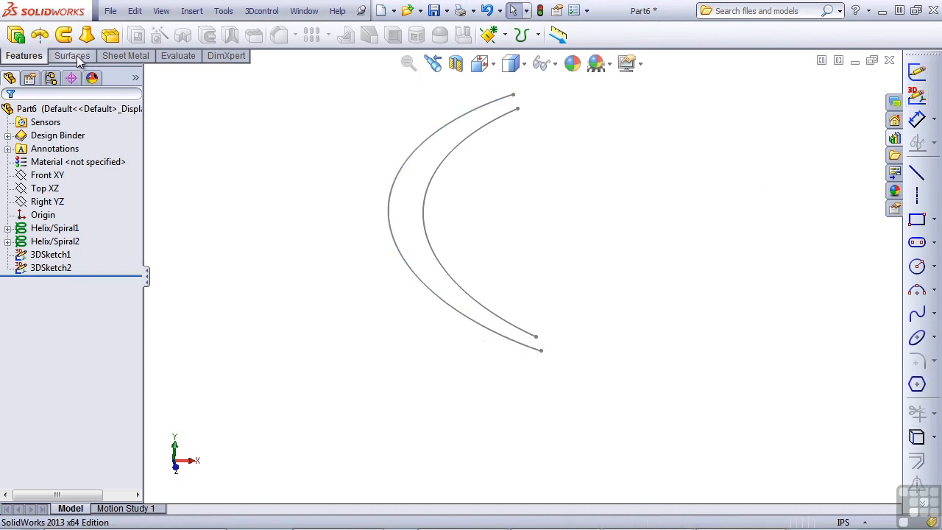
# Create a sheet metal Lofted Bends feature between the outer and inner 3D sketch curves with a 0.250 in thickness.
pyautogui.click(126, 55)
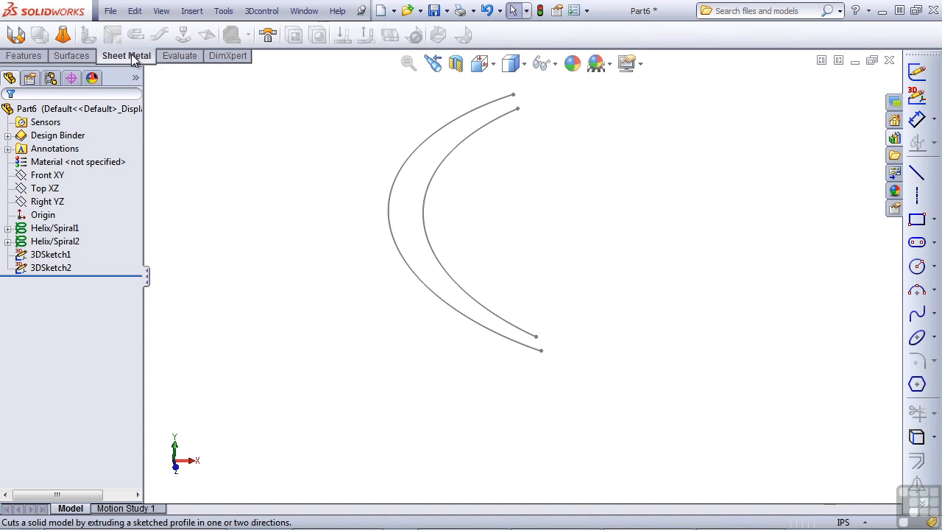
pyautogui.click(63, 35)
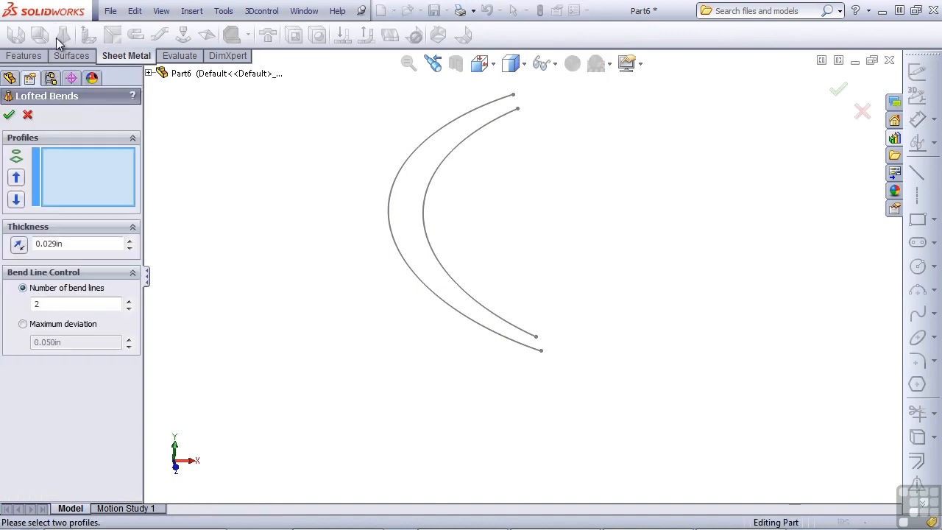
pyautogui.click(469, 116)
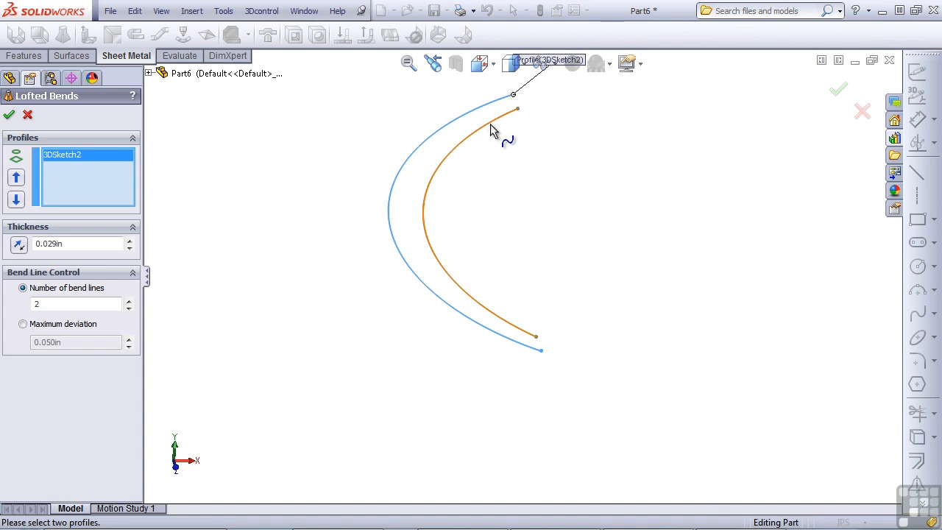
pyautogui.click(494, 131)
pyautogui.doubleClick(80, 267)
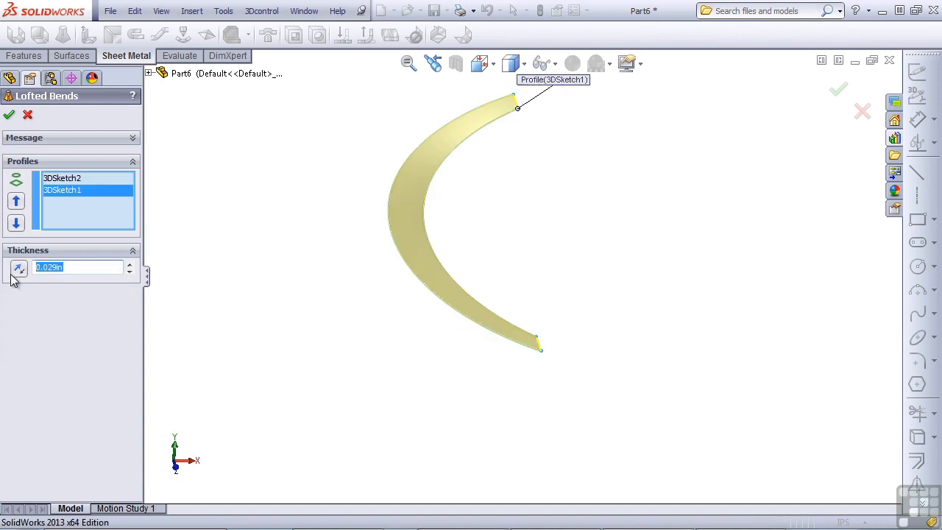
pyautogui.write('.')
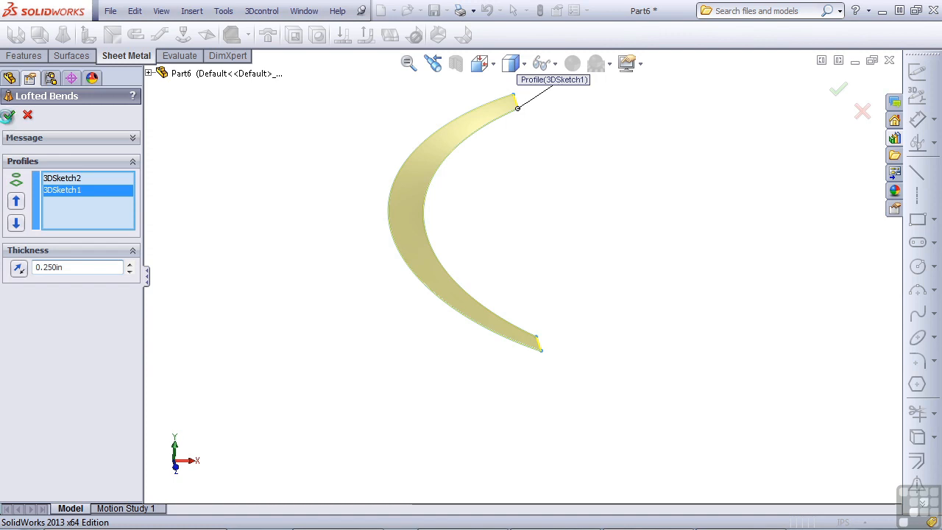
pyautogui.click(9, 117)
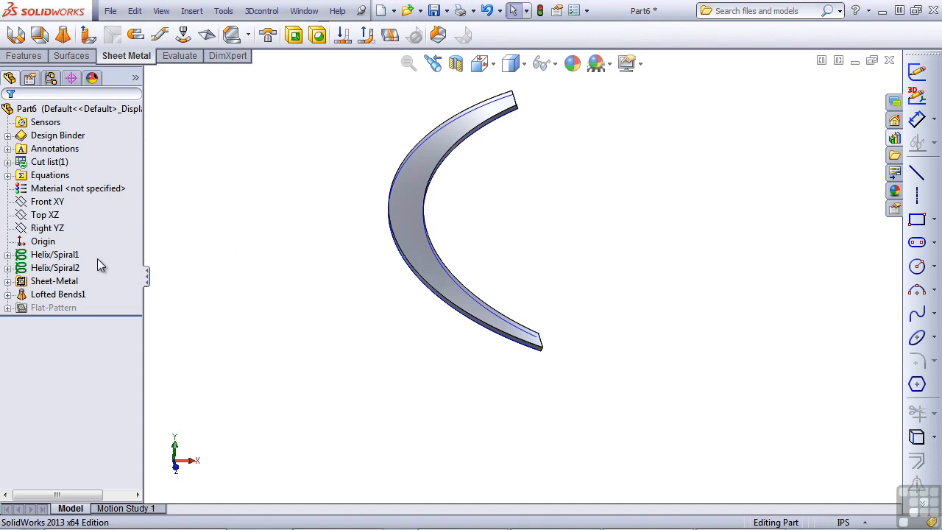
# Hide both helix curves, Helix/Spiral1 and Helix/Spiral2, so only the sheet metal body is displayed.
pyautogui.click(59, 258)
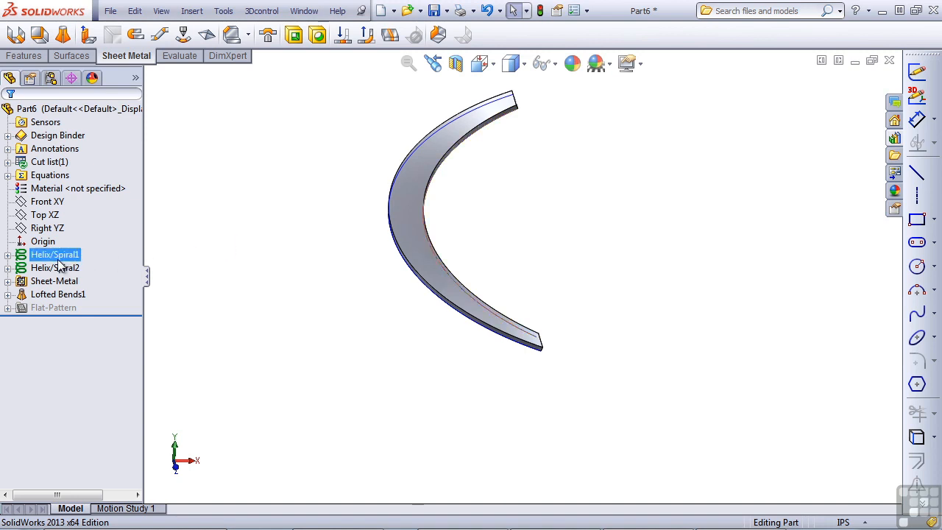
pyautogui.click(59, 261)
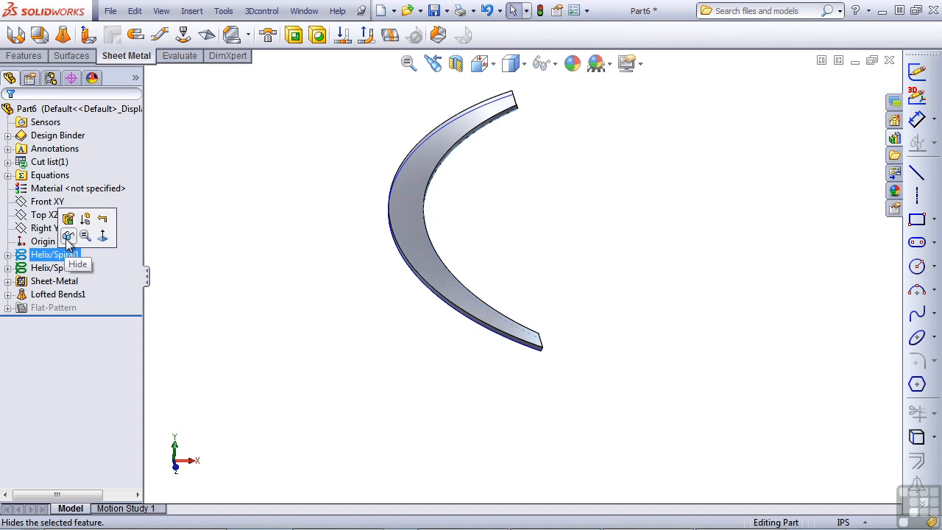
pyautogui.click(66, 236)
pyautogui.click(56, 268)
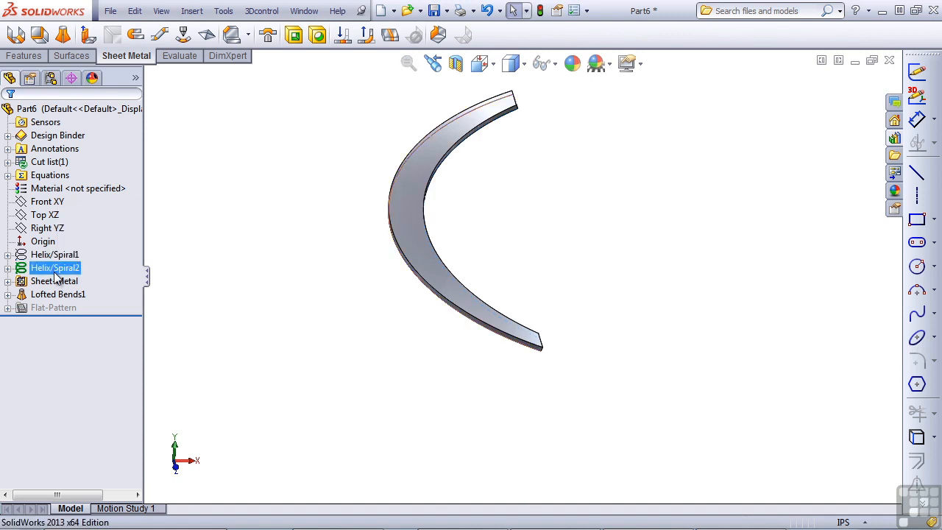
pyautogui.click(95, 243)
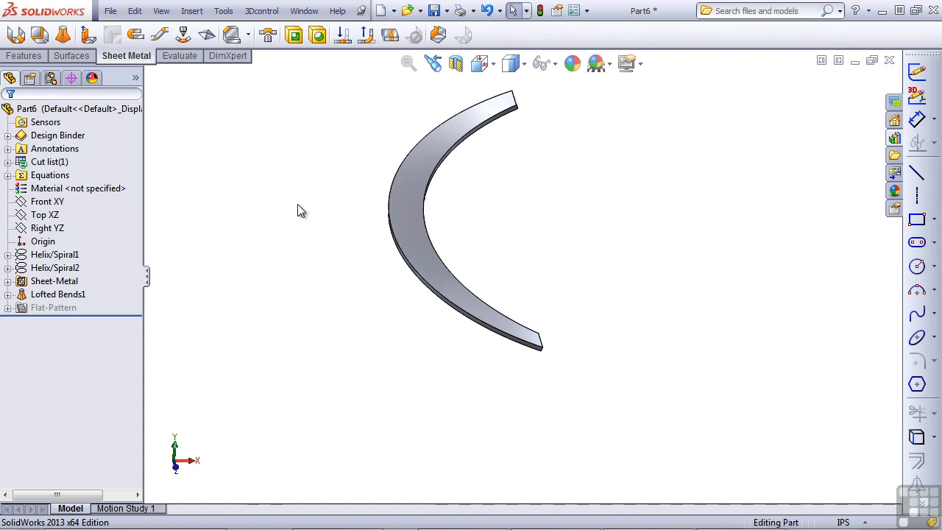
# Flatten the lofted helical part, fold it back to its bent shape, and flatten it again.
pyautogui.click(392, 42)
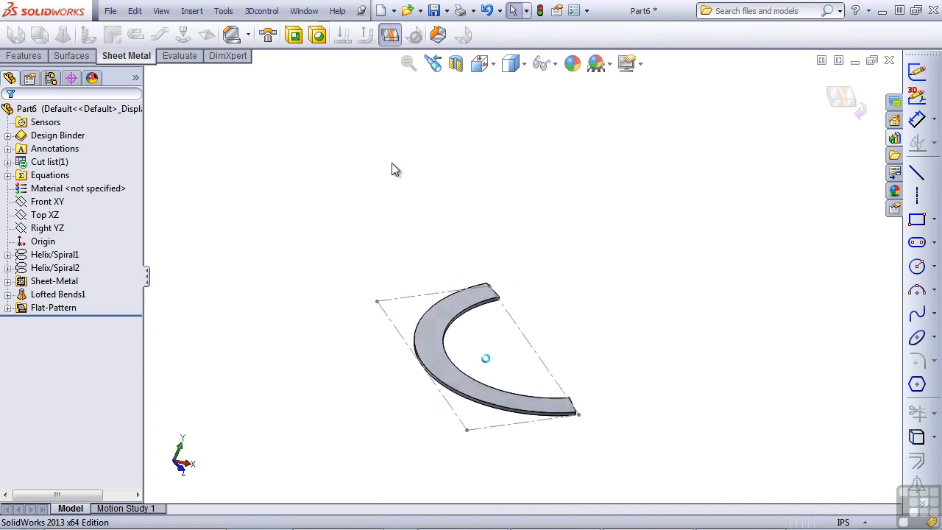
pyautogui.click(390, 35)
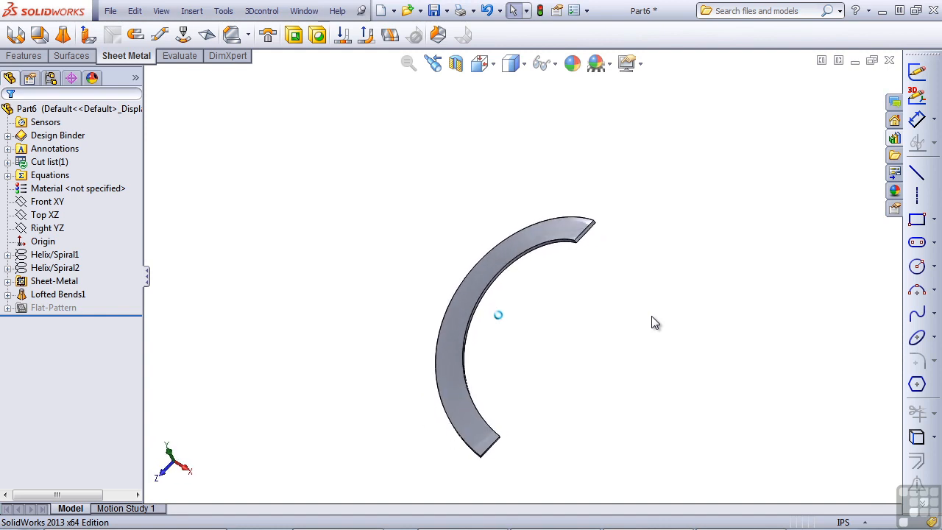
pyautogui.click(389, 37)
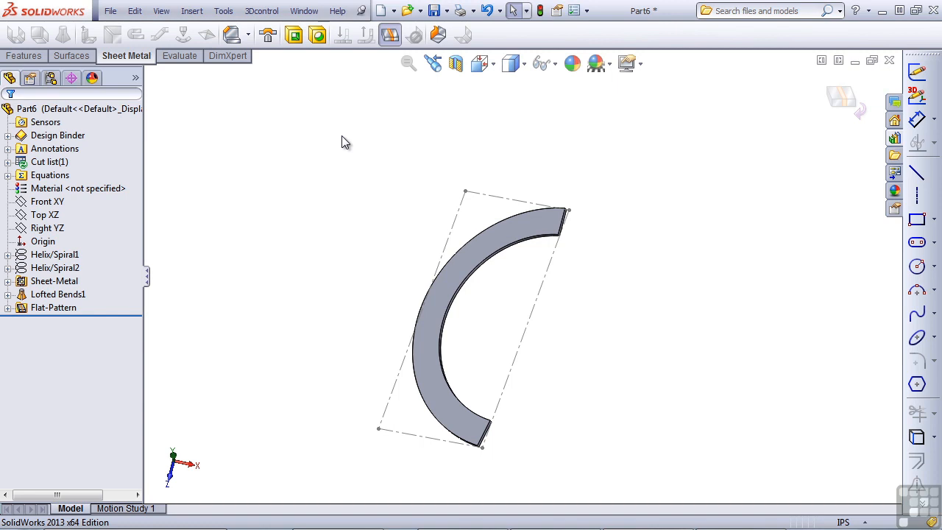
pyautogui.click(21, 296)
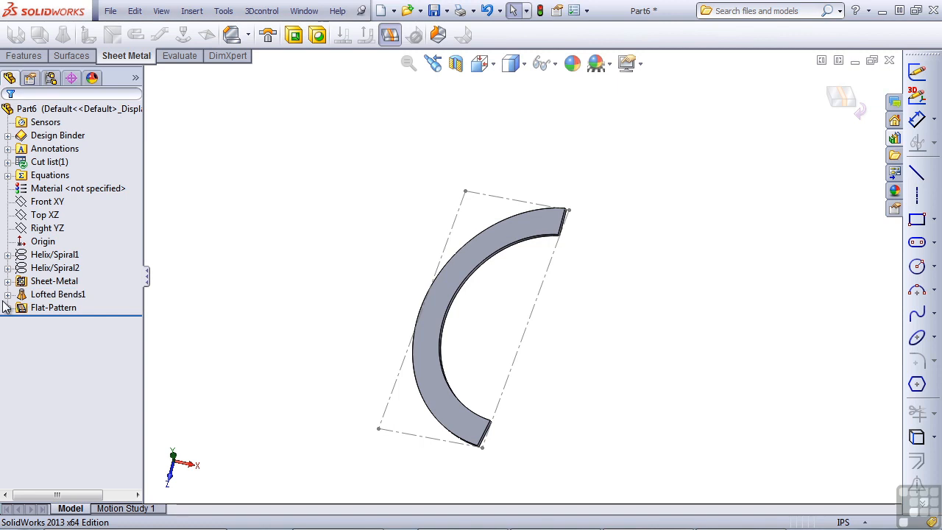